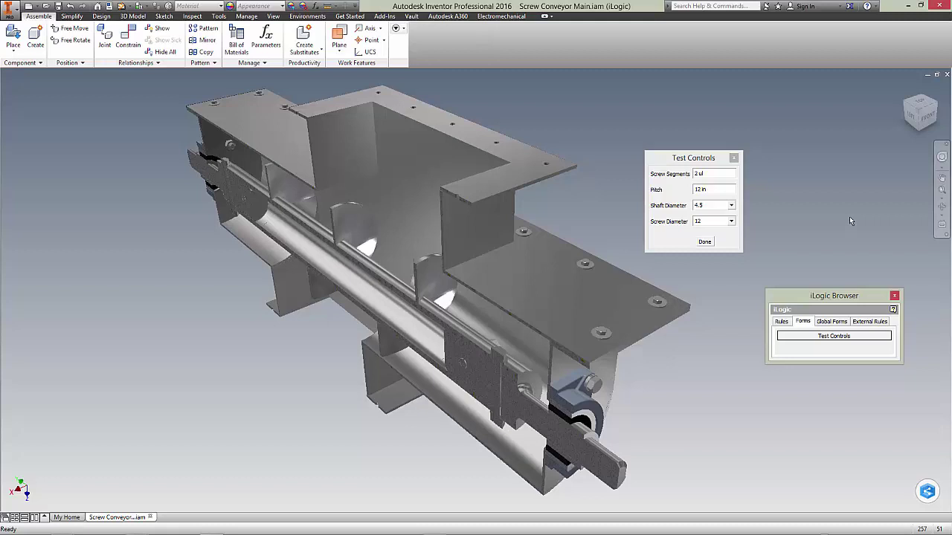
Step: Test the upper limit by setting the screw segments to 100 and accept the reset to the allowed maximum
shift+middle_drag(849, 216, 834, 229)
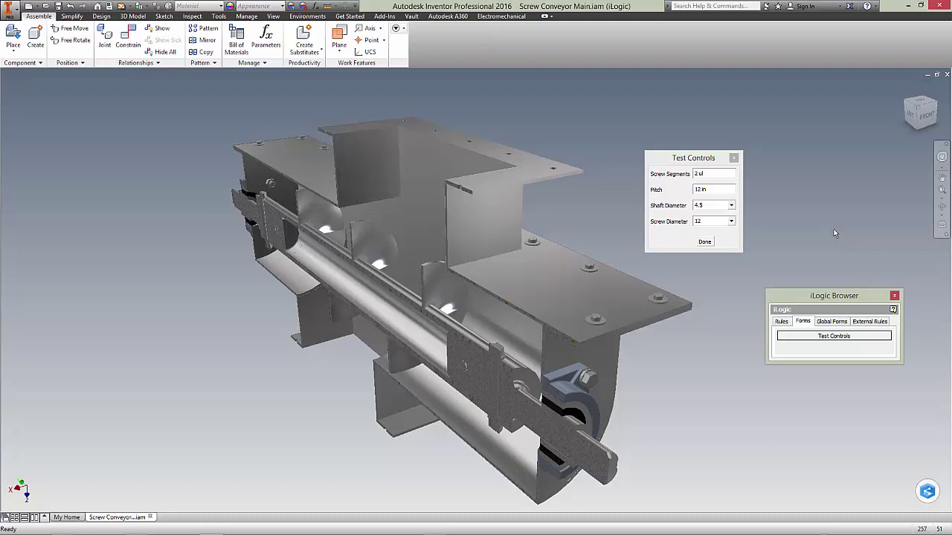
key(F6)
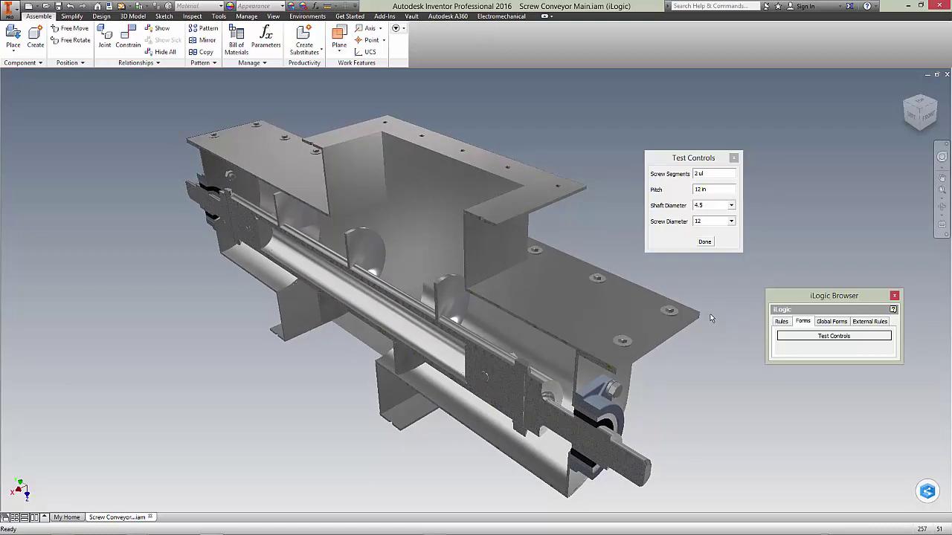
click(701, 174)
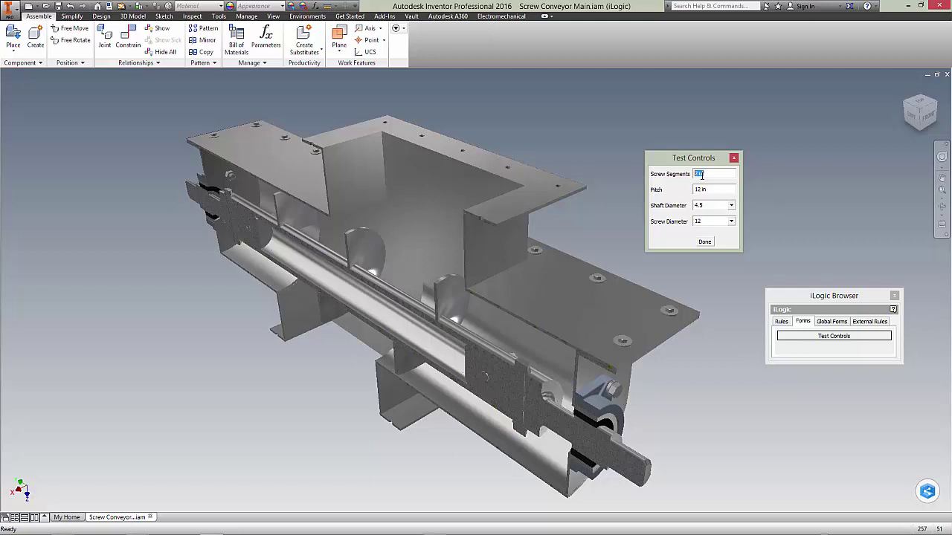
click(718, 175)
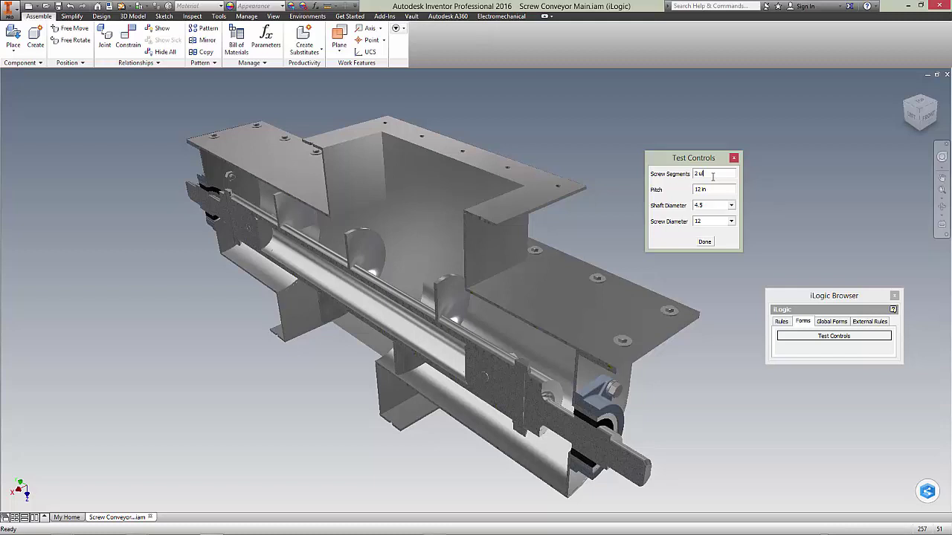
drag(701, 174, 676, 171)
text(100)
key(Tab)
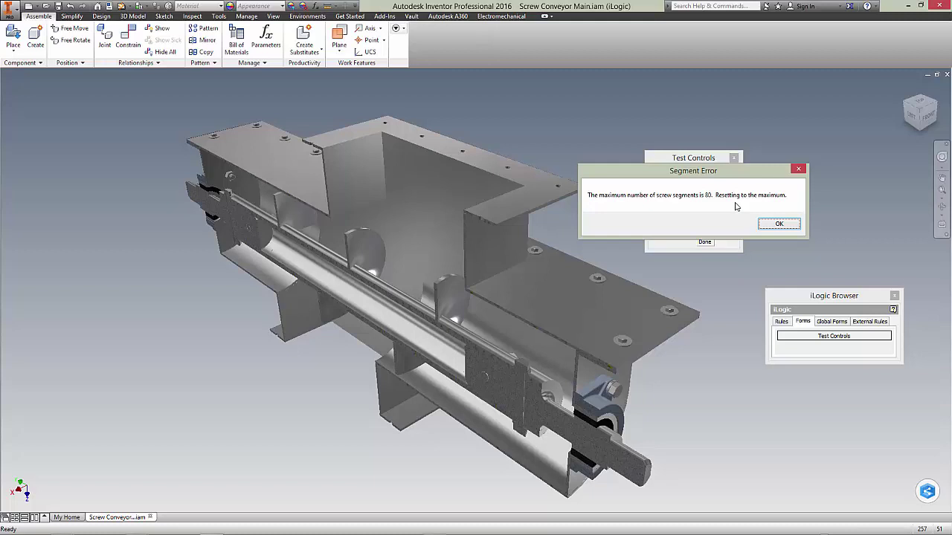
click(781, 224)
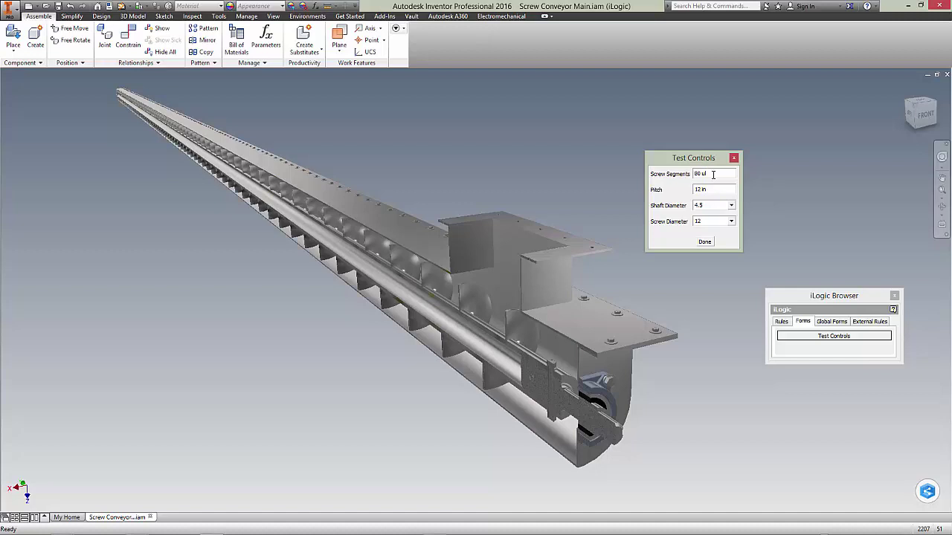
Step: Test the lower limit by setting the screw segments to 1 and accept the reset to the allowed minimum
drag(715, 174, 650, 175)
text(1)
key(Return)
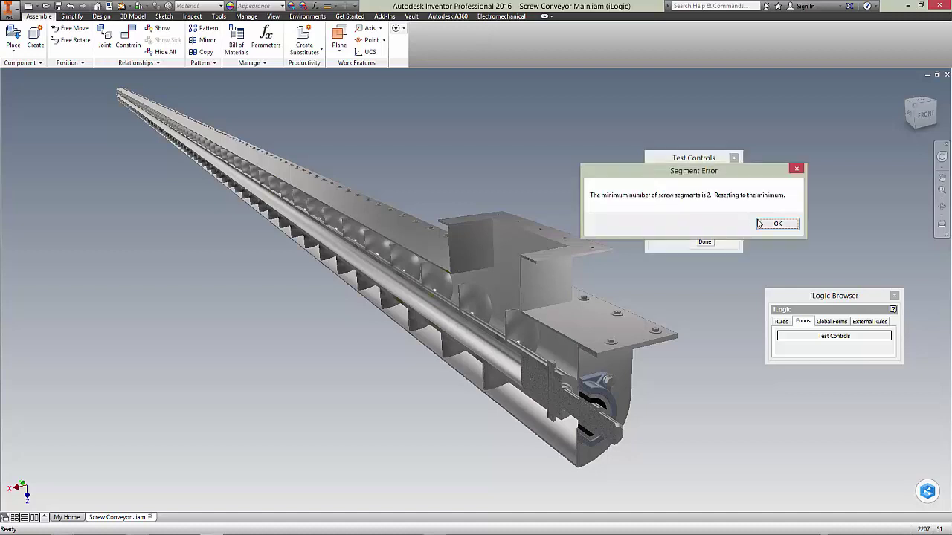
click(770, 226)
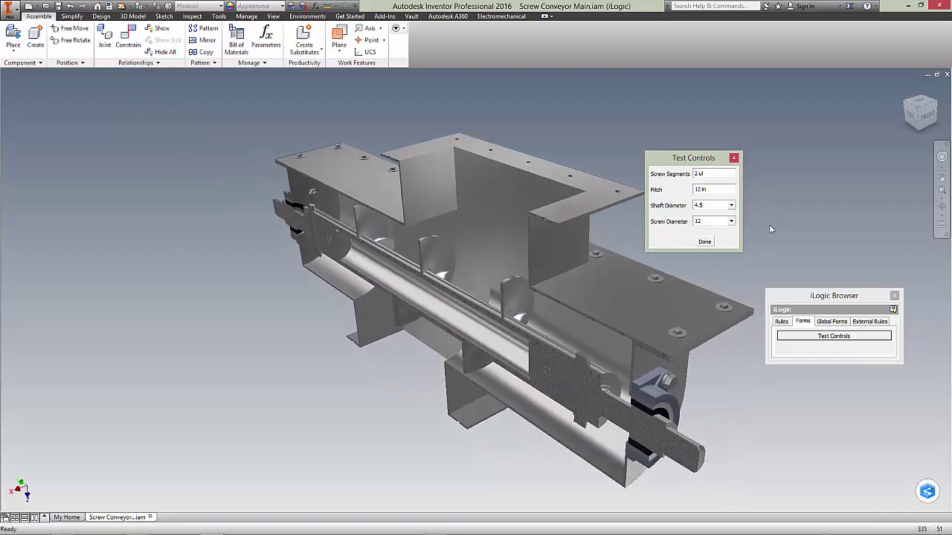
click(582, 92)
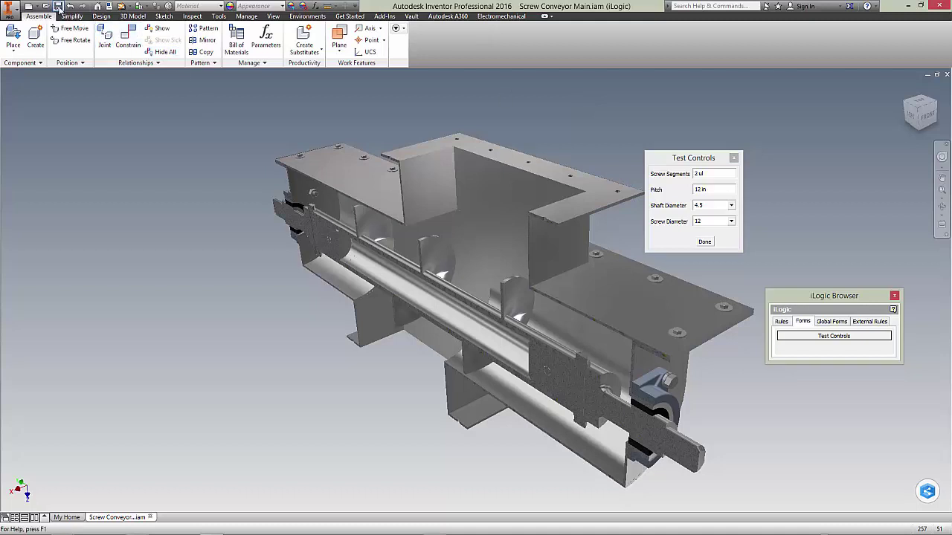
Step: Save the assembly with its dependents and check the bearing's part number and description in the bill of materials
click(58, 6)
click(527, 237)
click(247, 15)
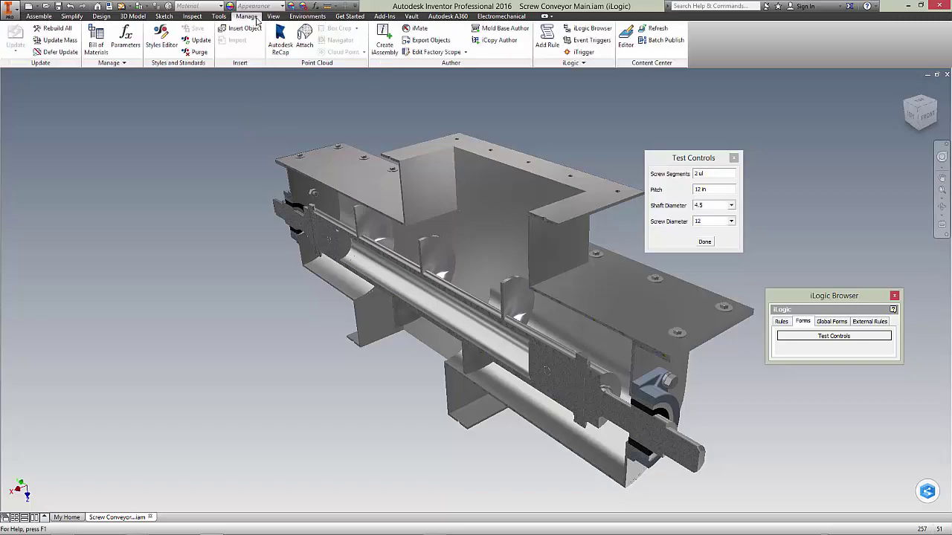
click(95, 41)
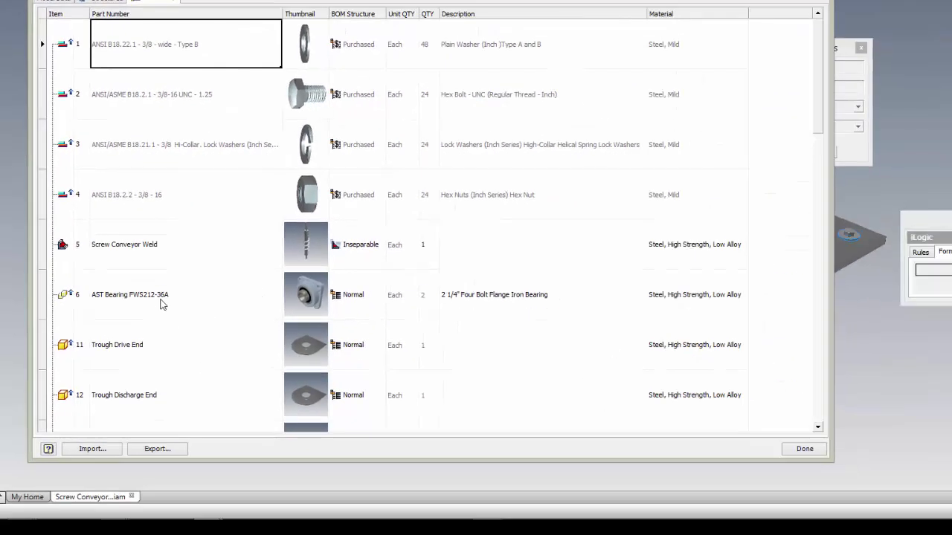
click(162, 304)
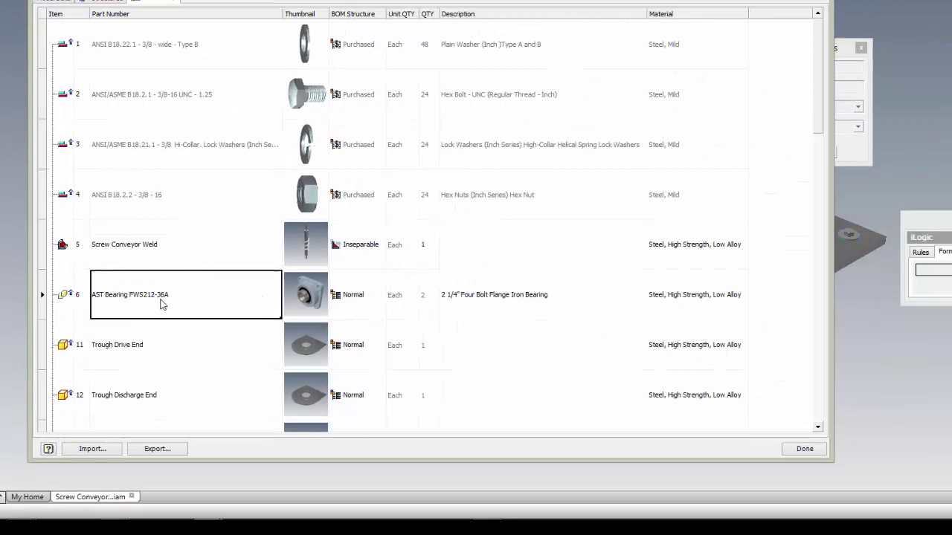
click(502, 305)
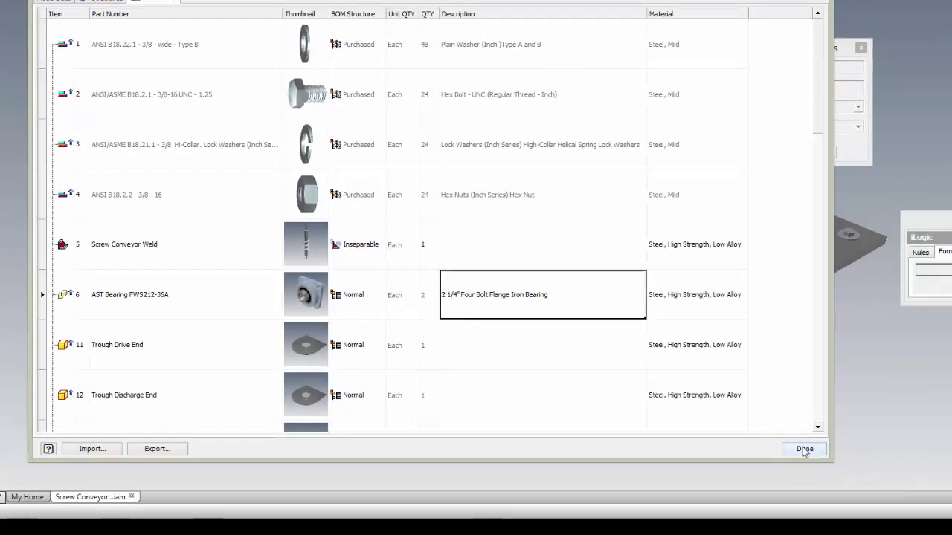
click(804, 449)
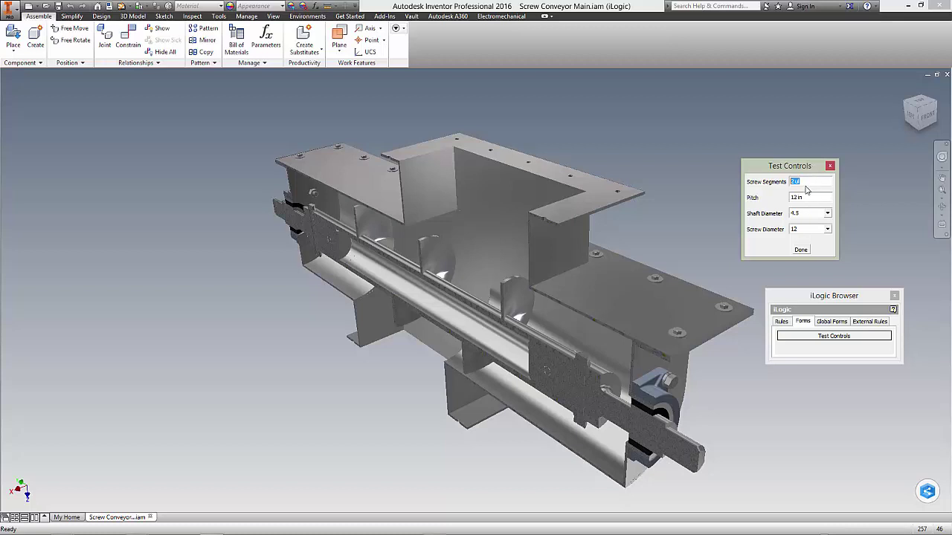
Step: Set the conveyor's screw segments to 34 and its shaft diameter to 7
click(806, 182)
key(ctrl+a)
text(34)
click(807, 215)
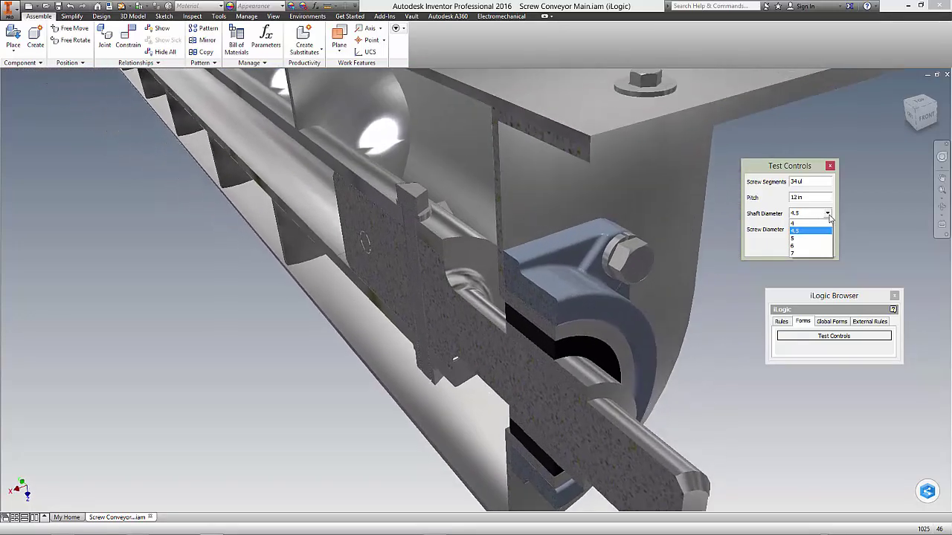
click(809, 231)
click(827, 229)
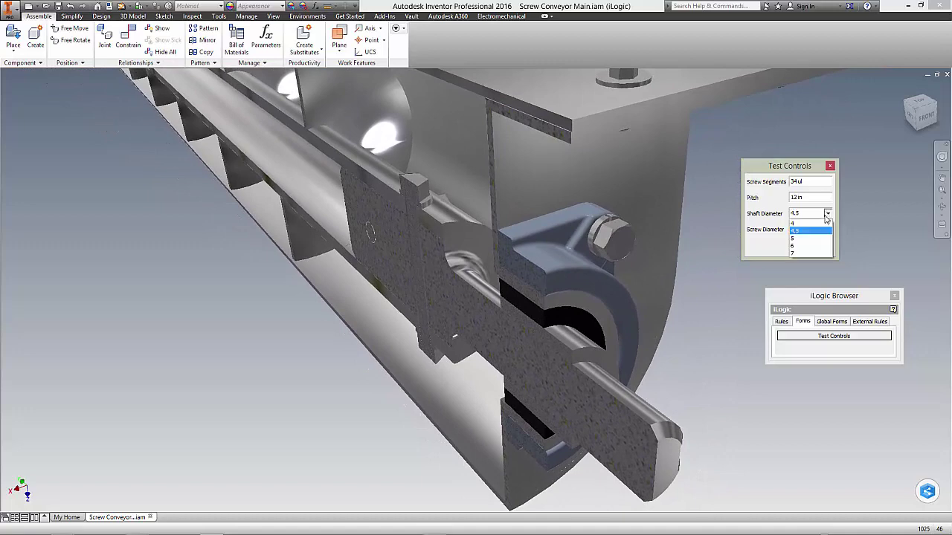
click(797, 253)
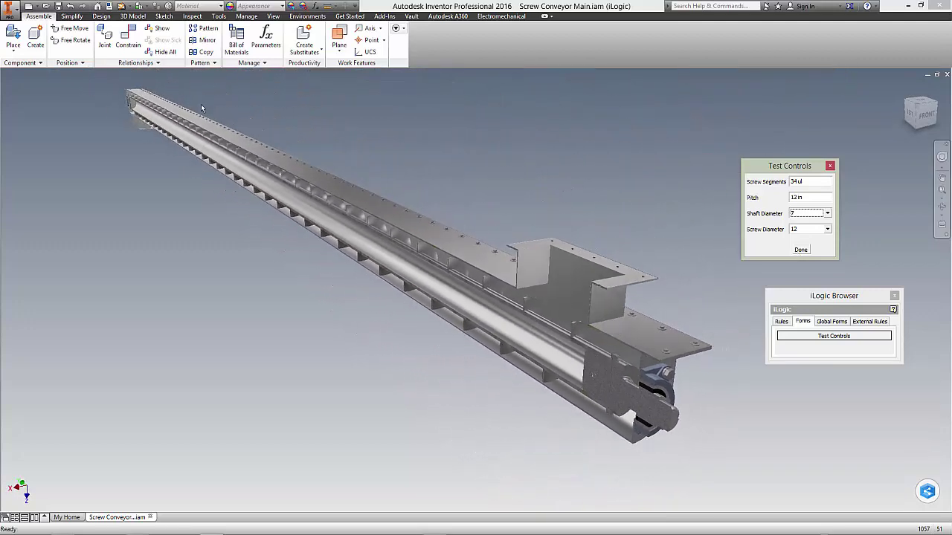
Step: Save the resized conveyor with its dependents and review the bearing and hardware entries in the bill of materials again
click(59, 6)
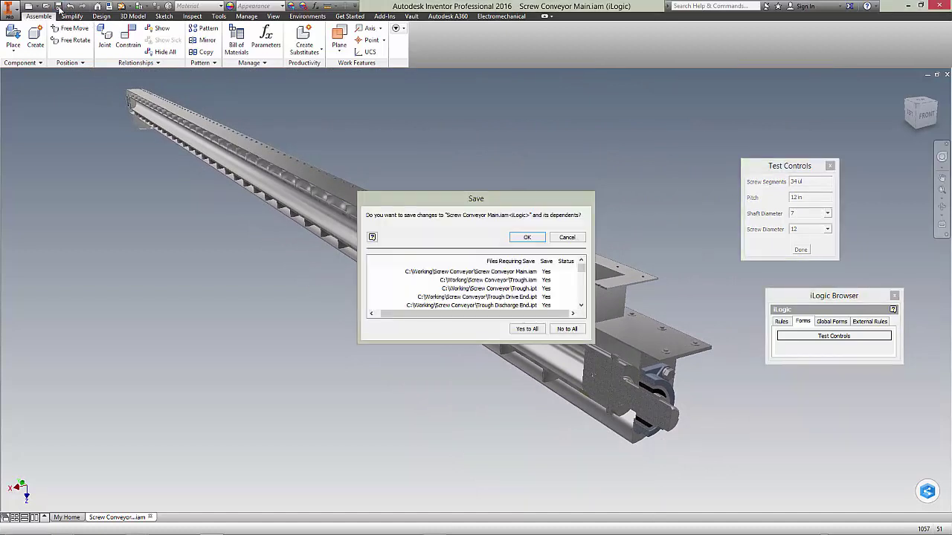
click(531, 240)
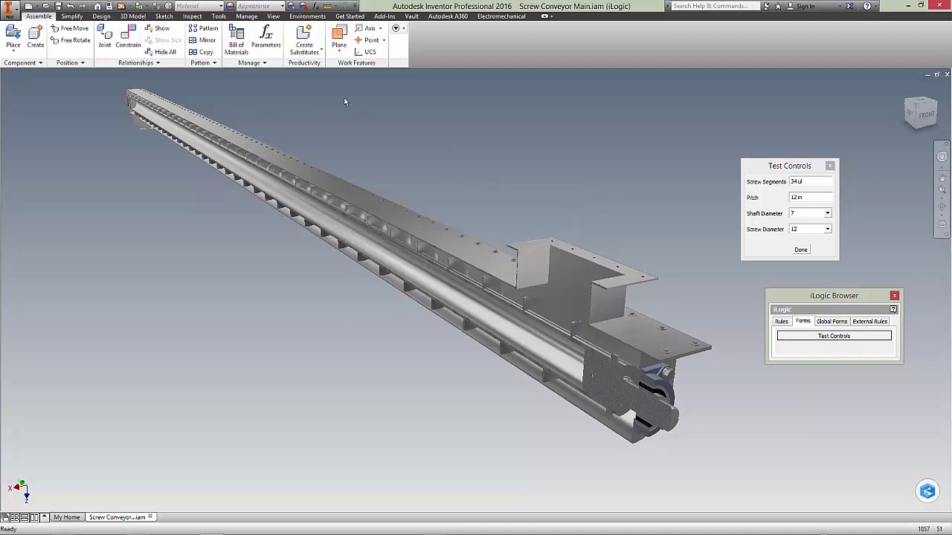
click(236, 41)
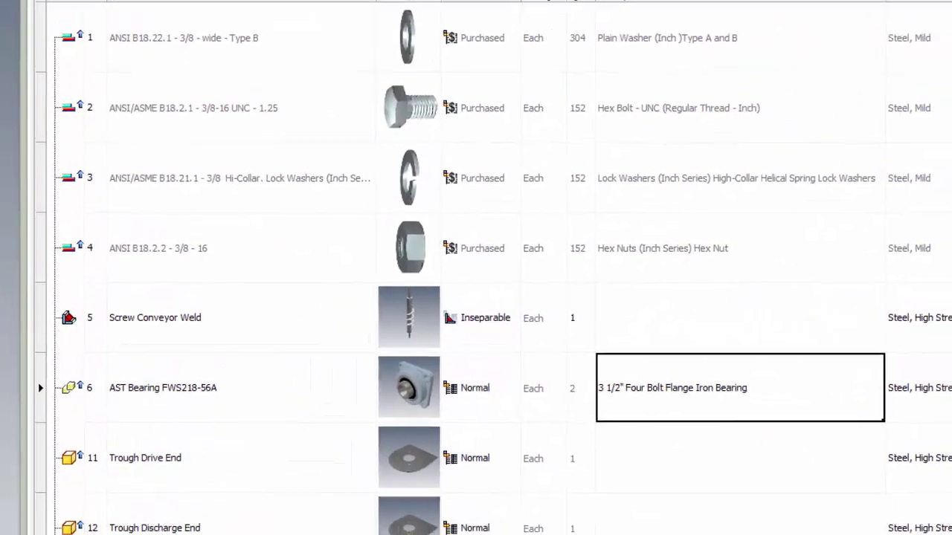
click(838, 524)
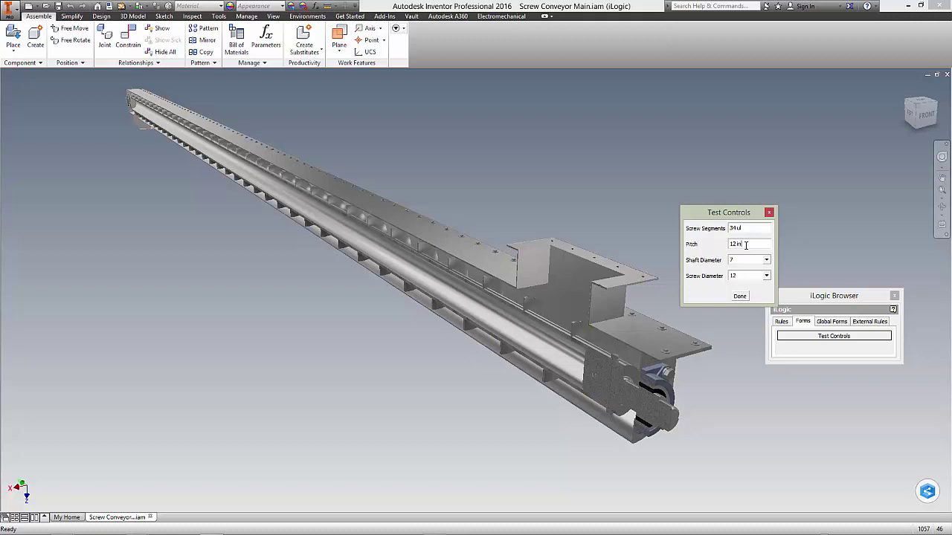
Step: Set the number of screw segments to 4
click(746, 229)
text(4)
key(Return)
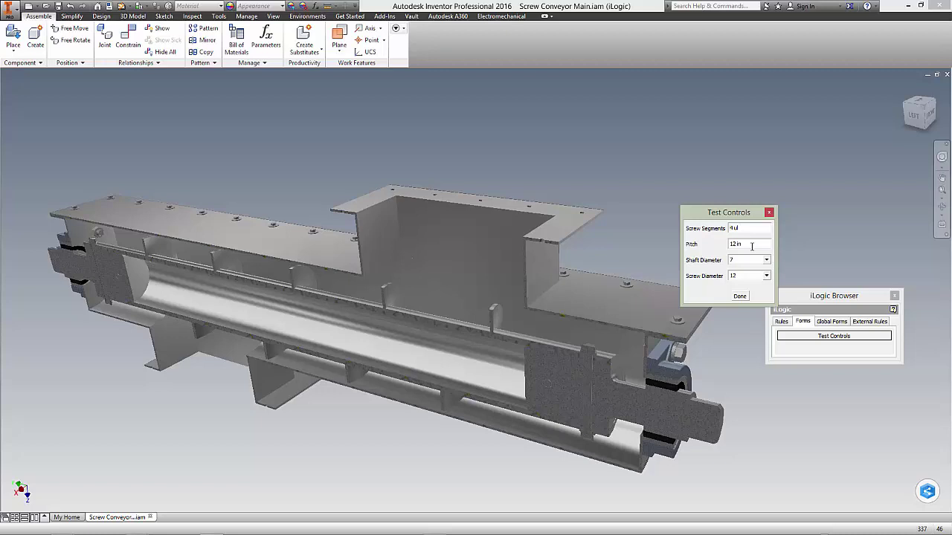
Step: Enter a screw pitch of 20 in and accept the reset to the 16 in maximum
drag(751, 246, 712, 246)
text(20)
key(Tab)
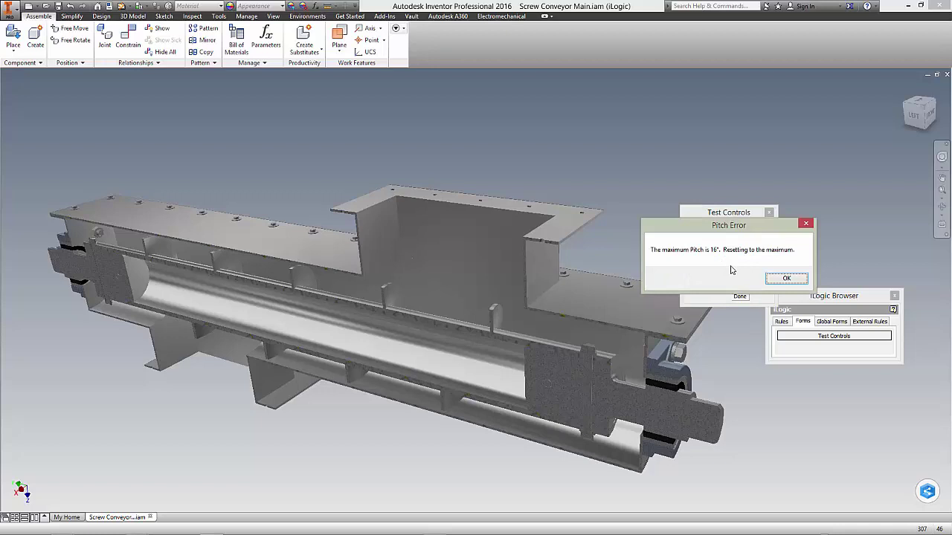
click(788, 279)
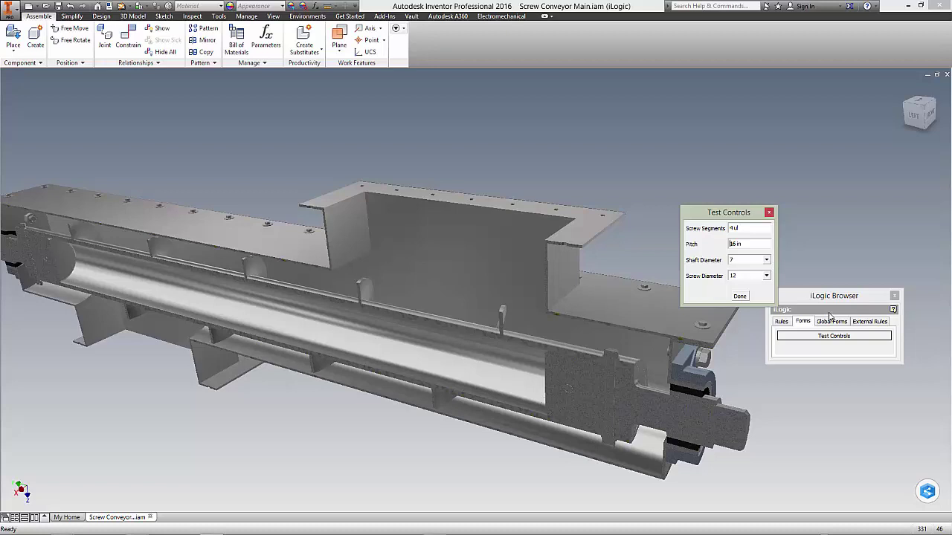
click(831, 320)
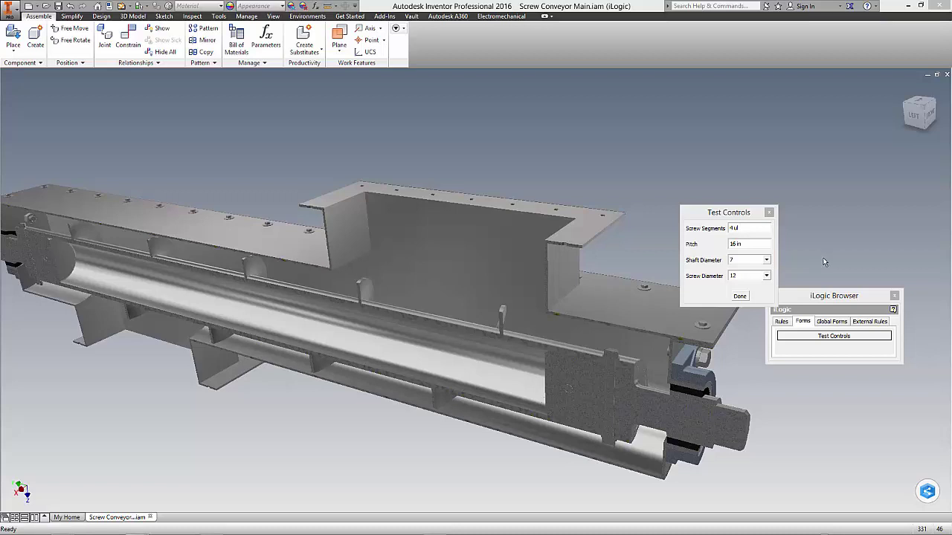
Step: Enter a custom screw diameter of 15.25 in instead of a listed size
click(753, 275)
drag(746, 275, 733, 275)
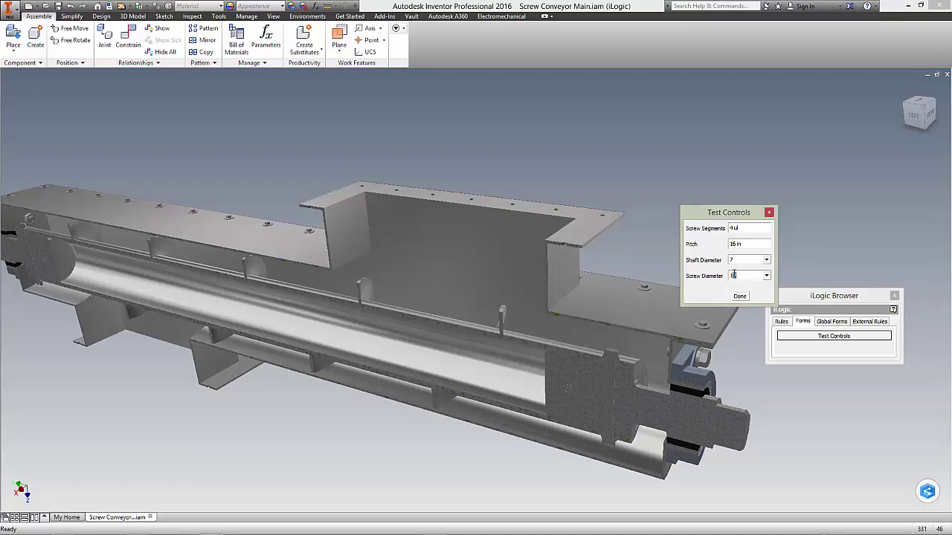
text(14)
text(.25)
key(Return)
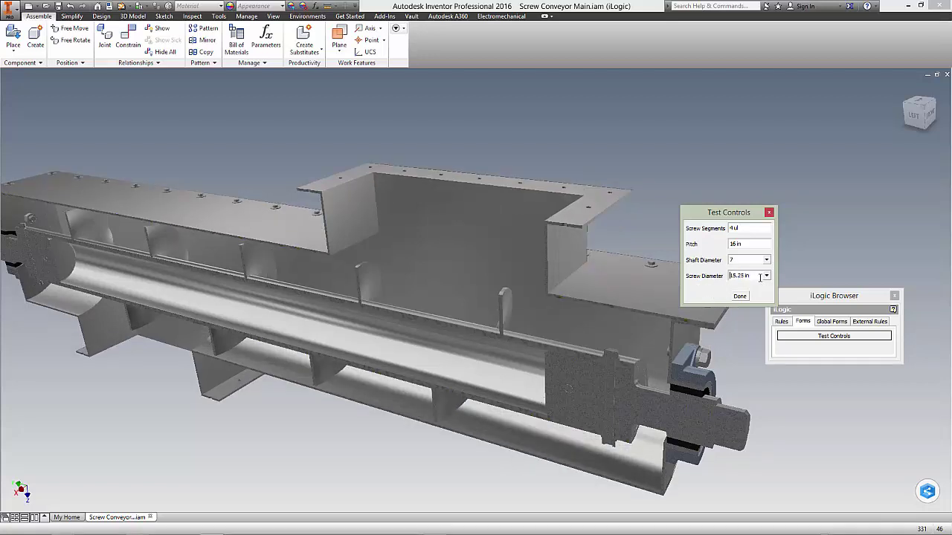
Step: Set the screw diameter to the listed size of 36
click(766, 275)
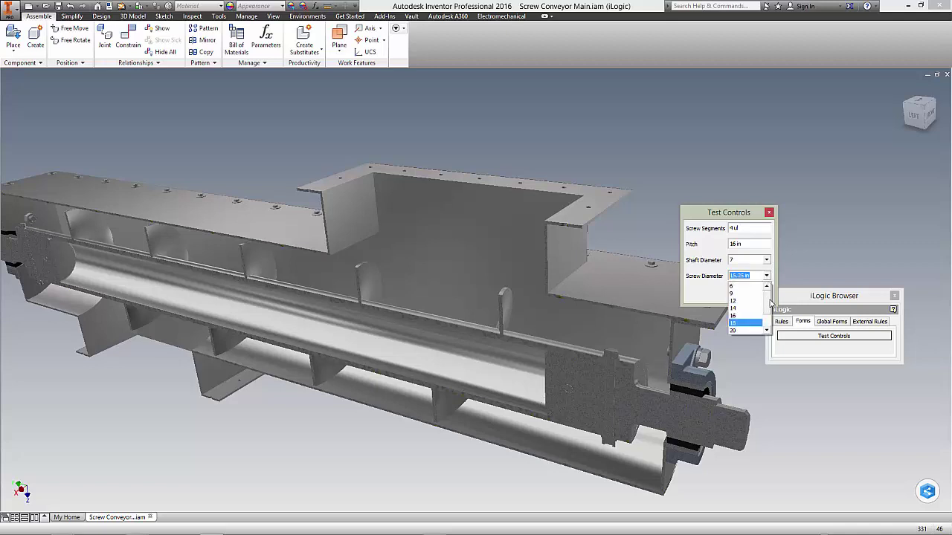
scroll(743, 324, down, 1)
click(741, 331)
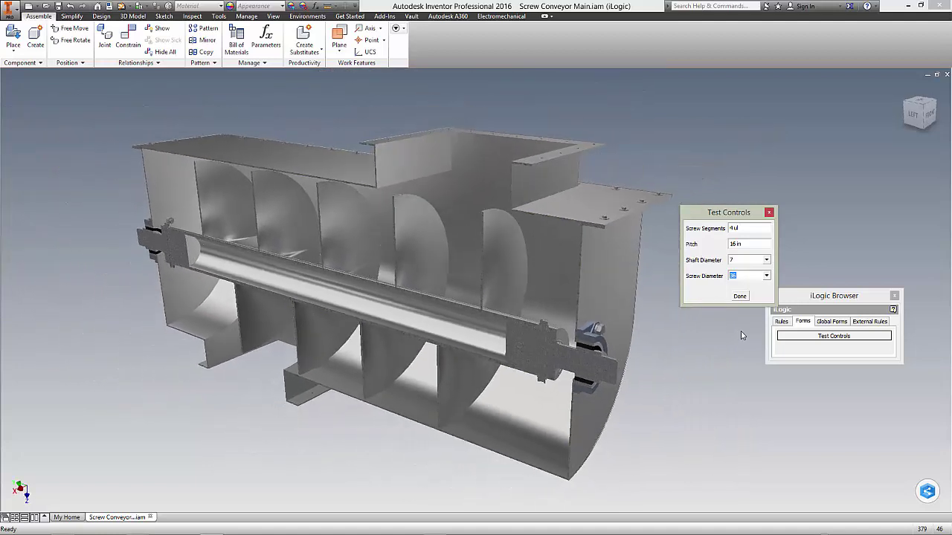
click(740, 331)
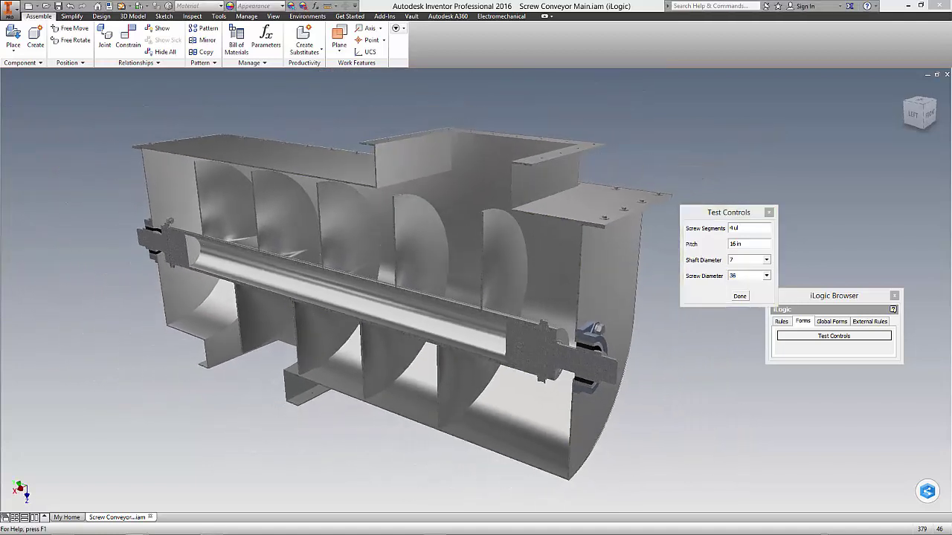